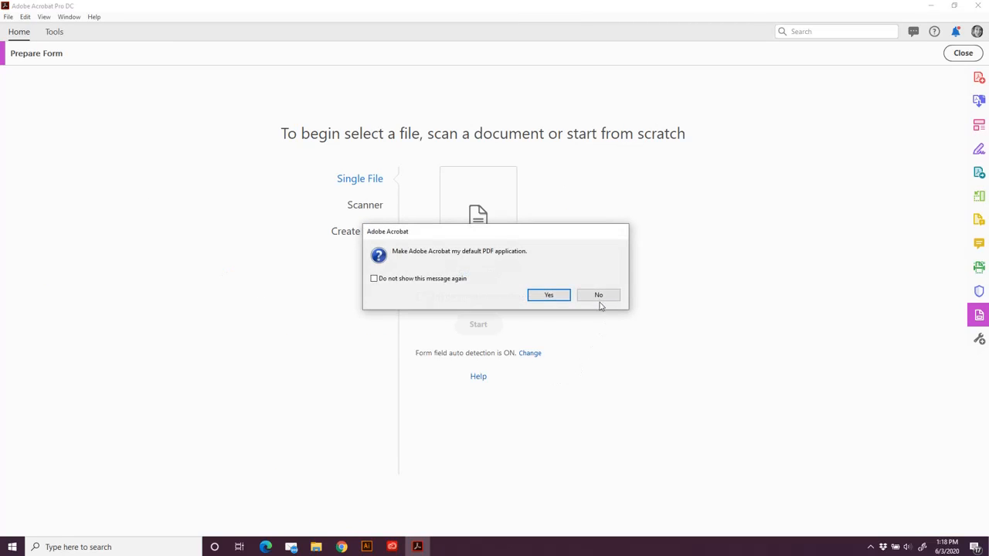
Decline making Acrobat the default PDF application and check the form preferences, keeping automatic form field detection enabled
{"action": "left_click", "coordinate": [598, 298]}
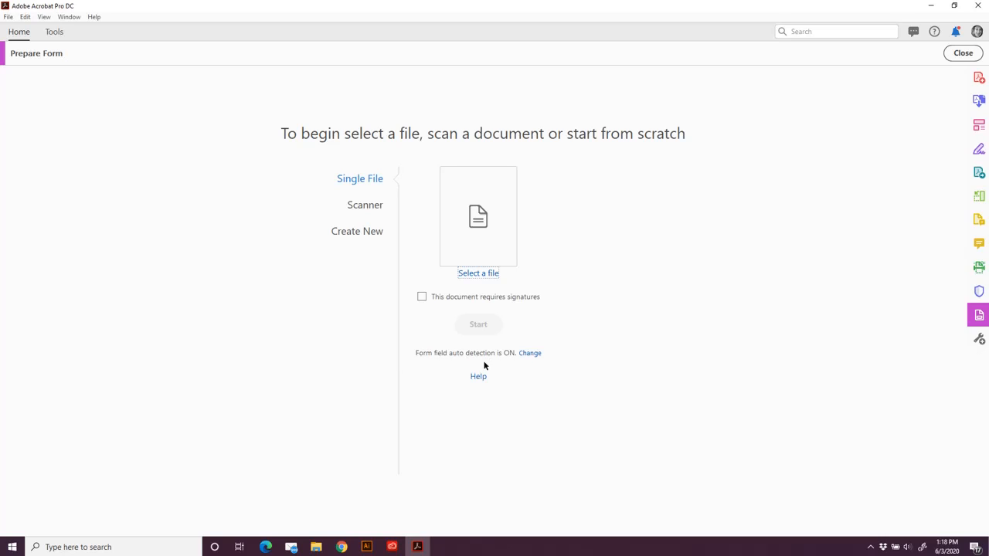
{"action": "left_click", "coordinate": [532, 354]}
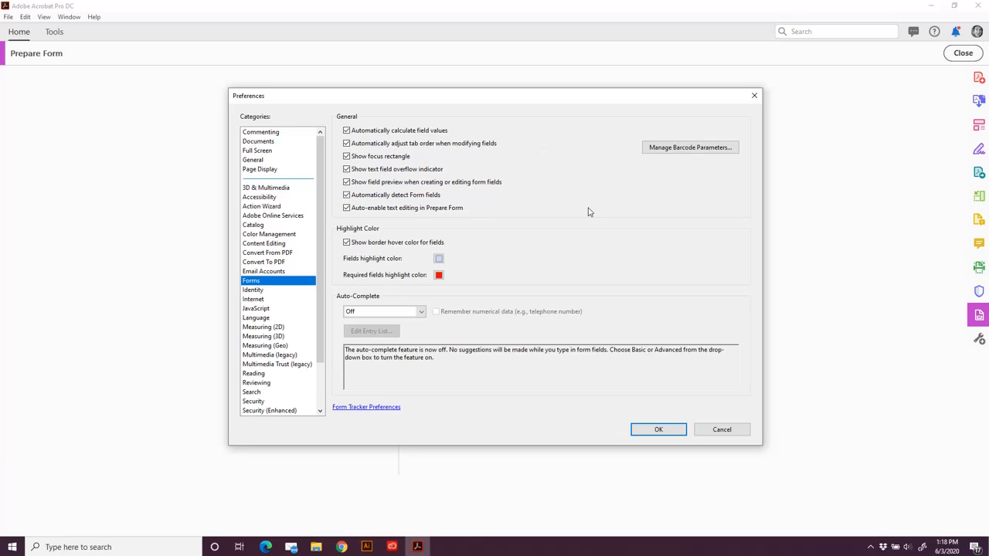
{"action": "left_click", "coordinate": [658, 430]}
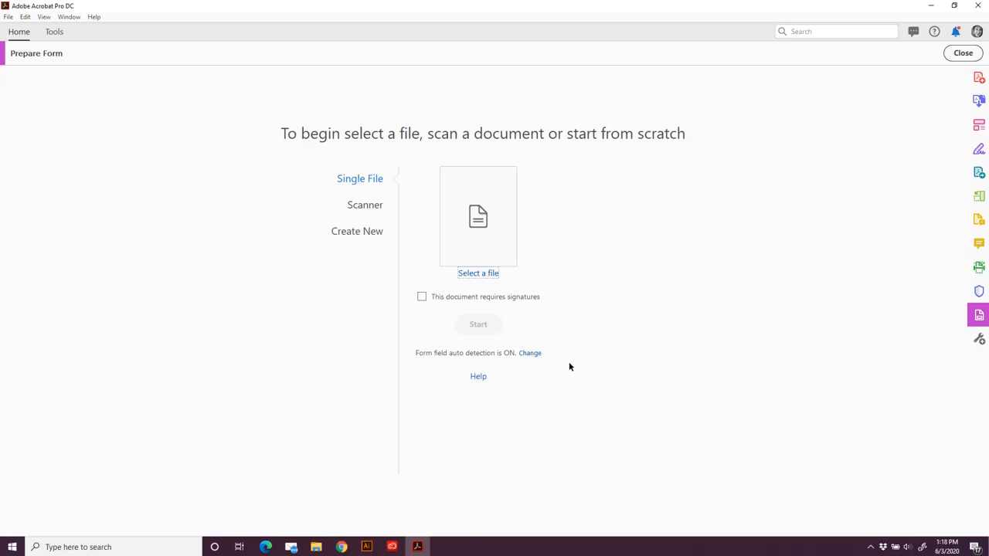
Choose the AAE_Form-Example-Conversion document from the 00_PROJECT QUEUE folder and start preparing it as a form
{"action": "left_click", "coordinate": [479, 274]}
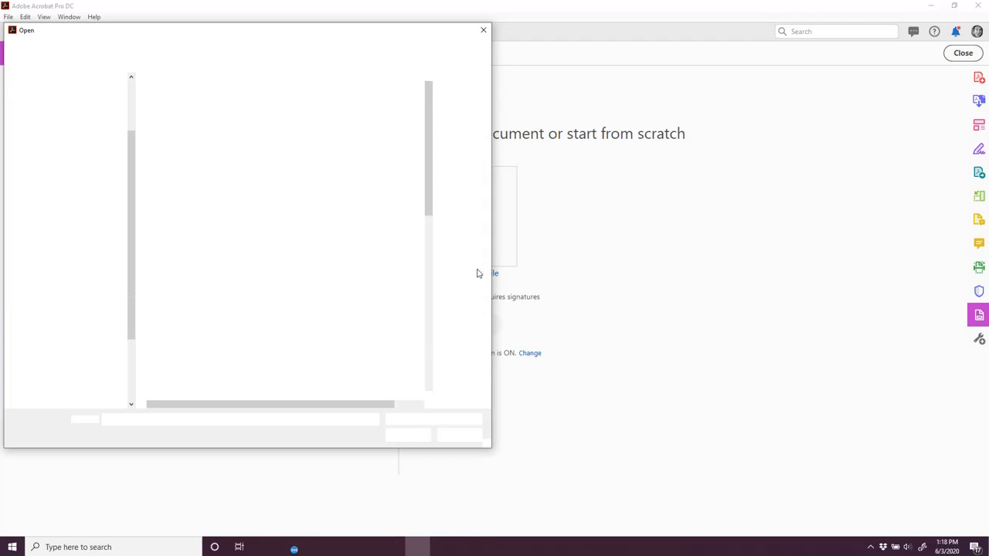
{"action": "scroll", "coordinate": [241, 299], "scroll_direction": "down", "scroll_amount": 15}
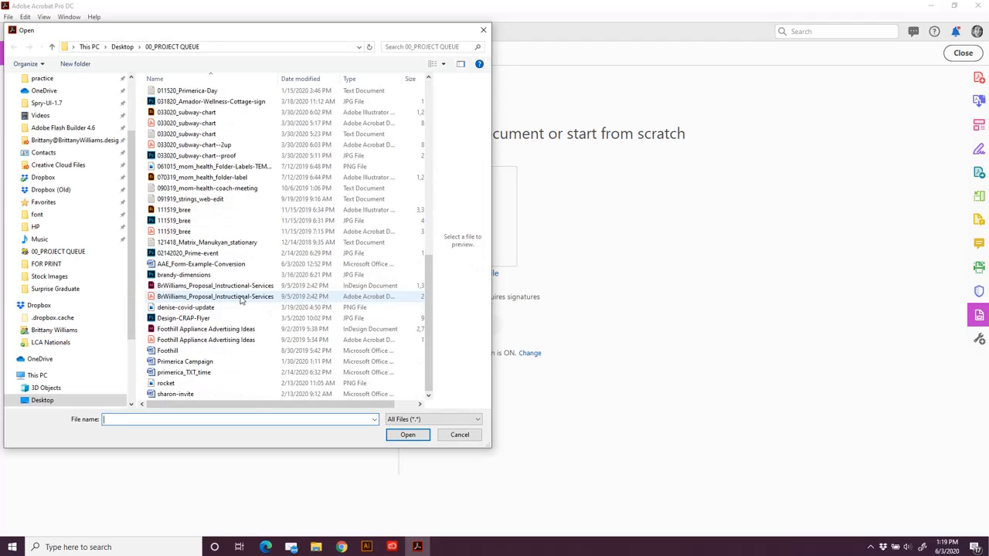
{"action": "left_click", "coordinate": [223, 265]}
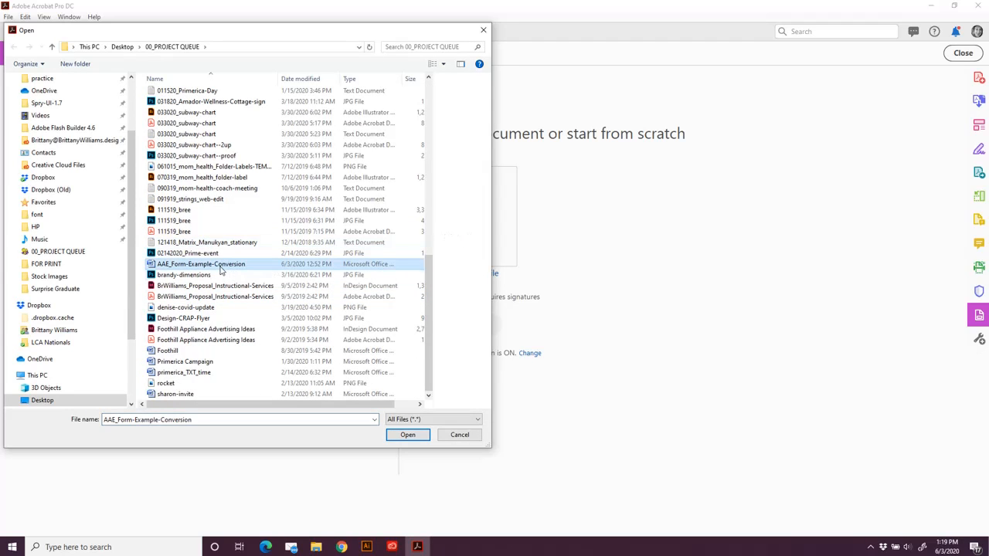
{"action": "left_click", "coordinate": [407, 435]}
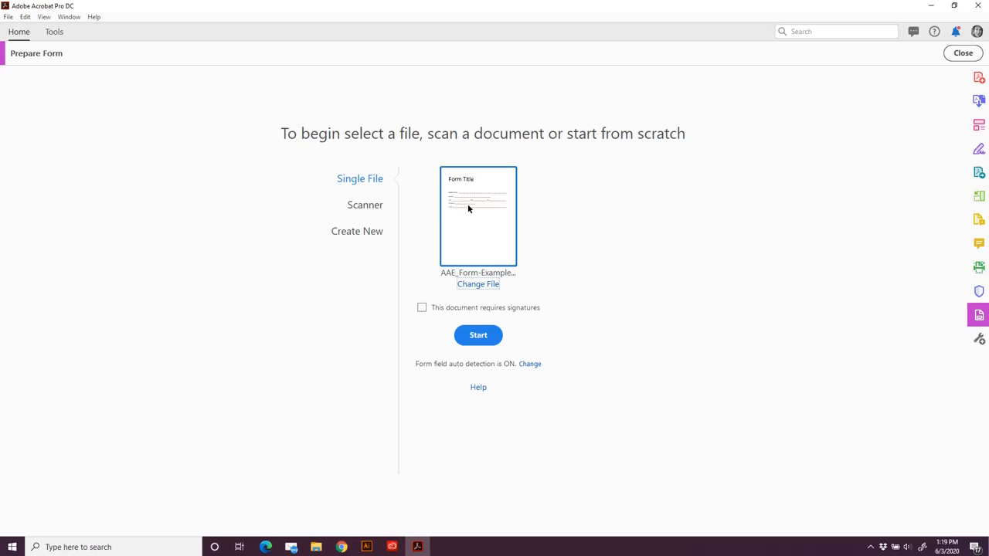
{"action": "left_click", "coordinate": [476, 338]}
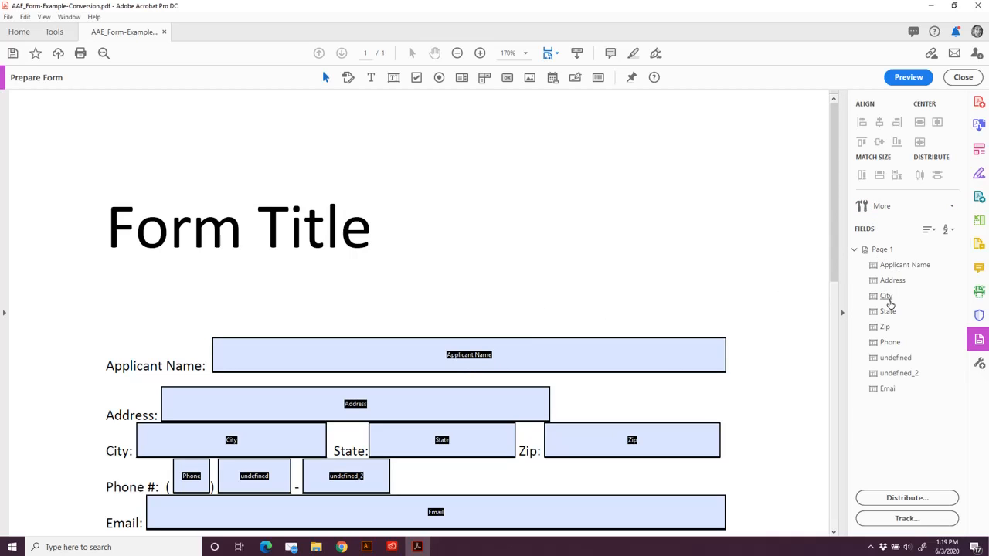
Resize the Applicant Name field slightly and nudge it into place over its blank line
{"action": "scroll", "coordinate": [685, 278], "scroll_direction": "down", "scroll_amount": 3}
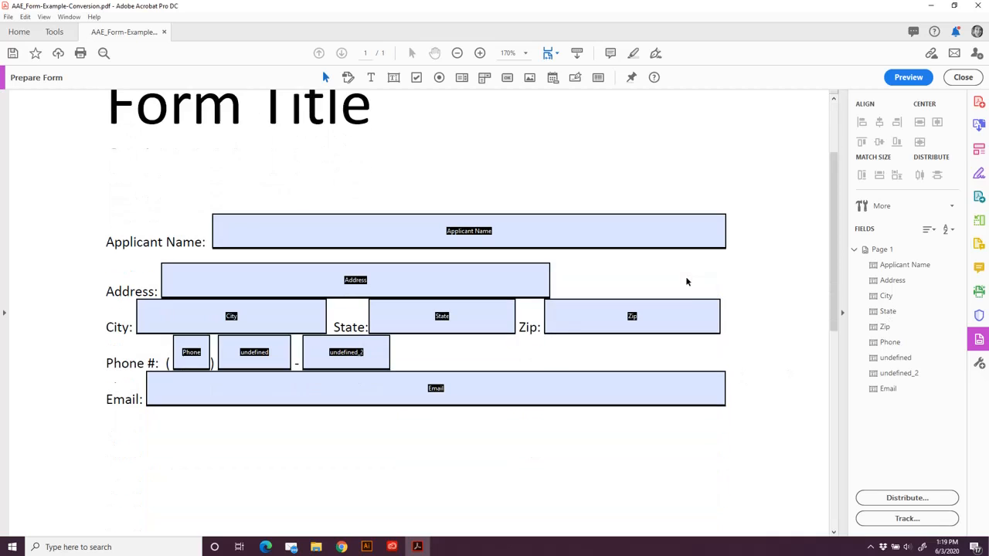
{"action": "scroll", "coordinate": [466, 252], "scroll_direction": "up", "scroll_amount": 1}
{"action": "left_click", "coordinate": [386, 267]}
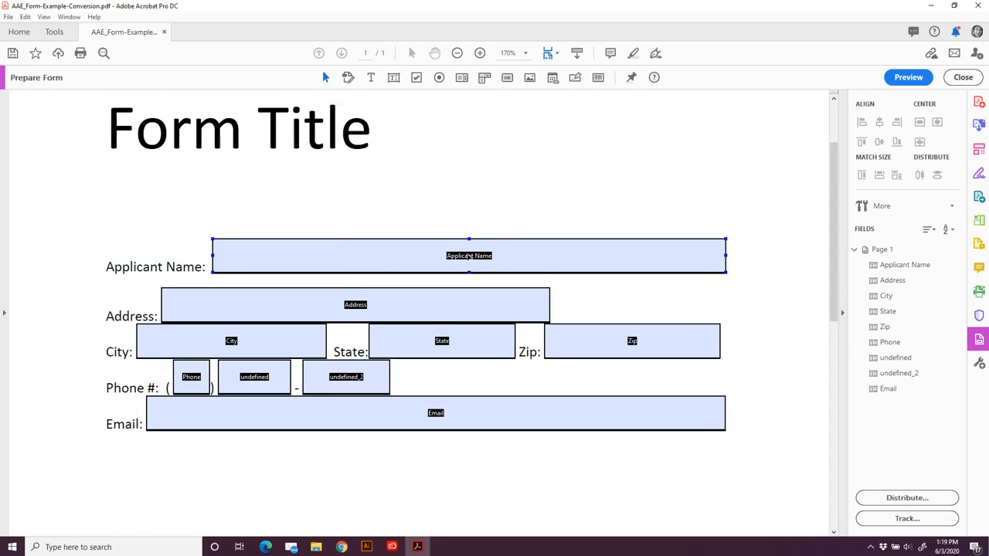
{"action": "left_click", "coordinate": [341, 307]}
{"action": "left_click", "coordinate": [579, 268]}
{"action": "mouse_move", "coordinate": [213, 255]}
{"action": "left_mouse_down"}
{"action": "mouse_move", "coordinate": [280, 253]}
{"action": "mouse_move", "coordinate": [214, 261]}
{"action": "mouse_move", "coordinate": [214, 241]}
{"action": "mouse_move", "coordinate": [235, 250]}
{"action": "mouse_move", "coordinate": [214, 241]}
{"action": "left_mouse_up"}
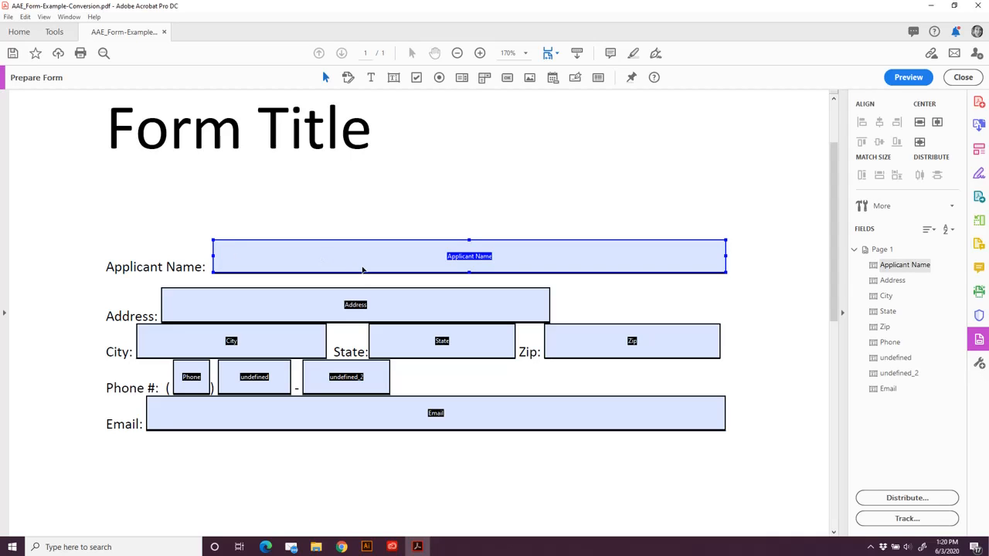
{"action": "mouse_move", "coordinate": [410, 267]}
{"action": "left_mouse_down"}
{"action": "mouse_move", "coordinate": [399, 230]}
{"action": "mouse_move", "coordinate": [405, 259]}
{"action": "left_mouse_up"}
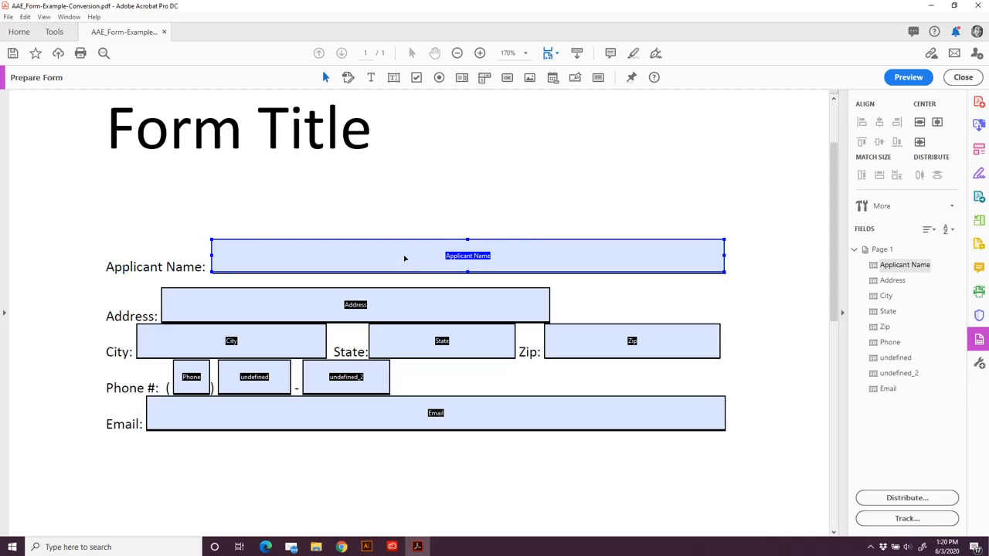
{"action": "key", "text": "Down"}
{"action": "key", "text": "Down"}
{"action": "key", "text": "Up"}
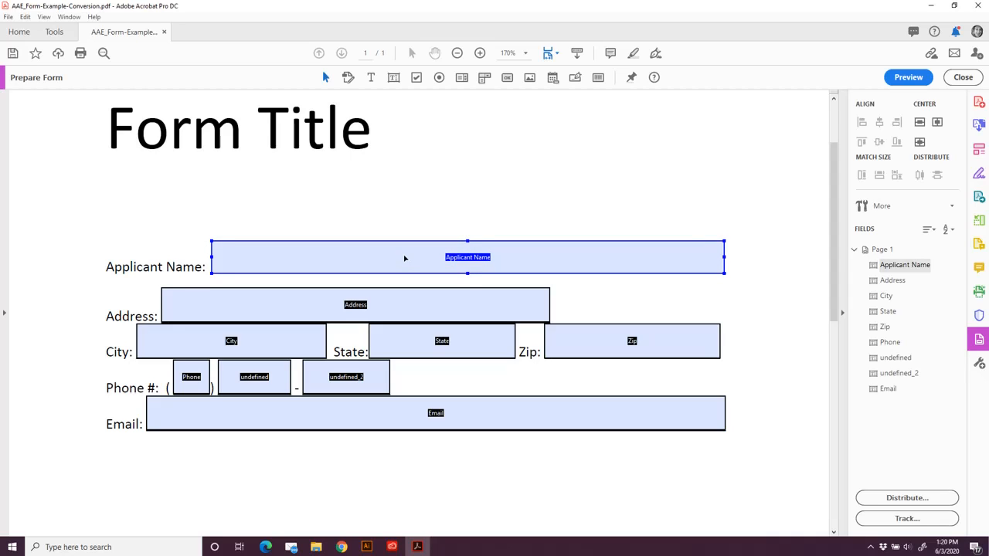
Review the Applicant Name field's general, appearance, position, options, actions and format properties
{"action": "double_click", "coordinate": [405, 259]}
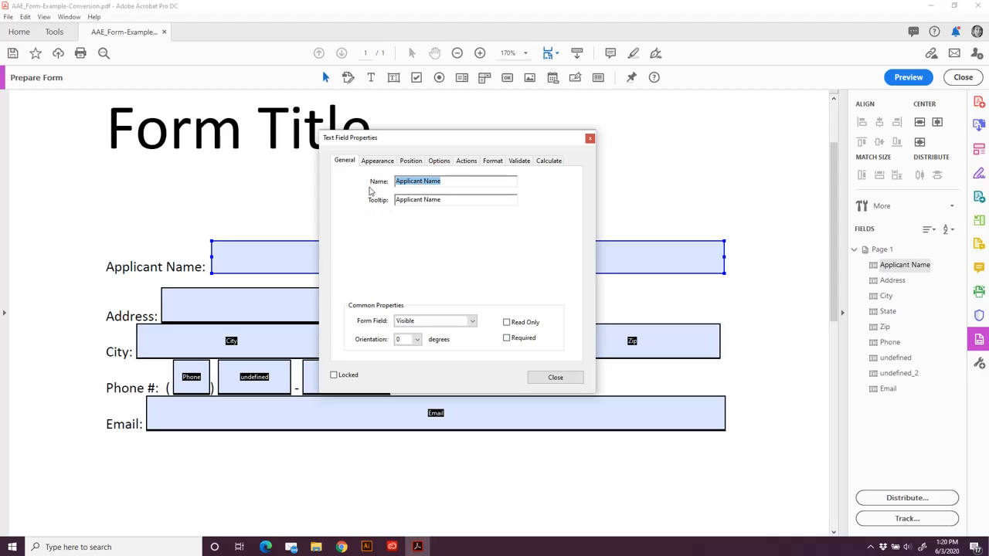
{"action": "left_click", "coordinate": [377, 162]}
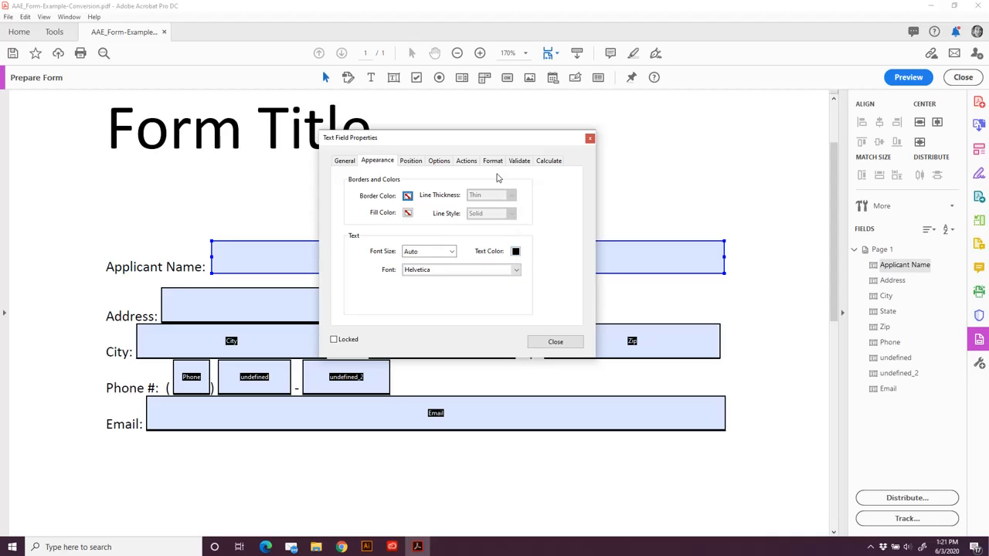
{"action": "left_click", "coordinate": [410, 161]}
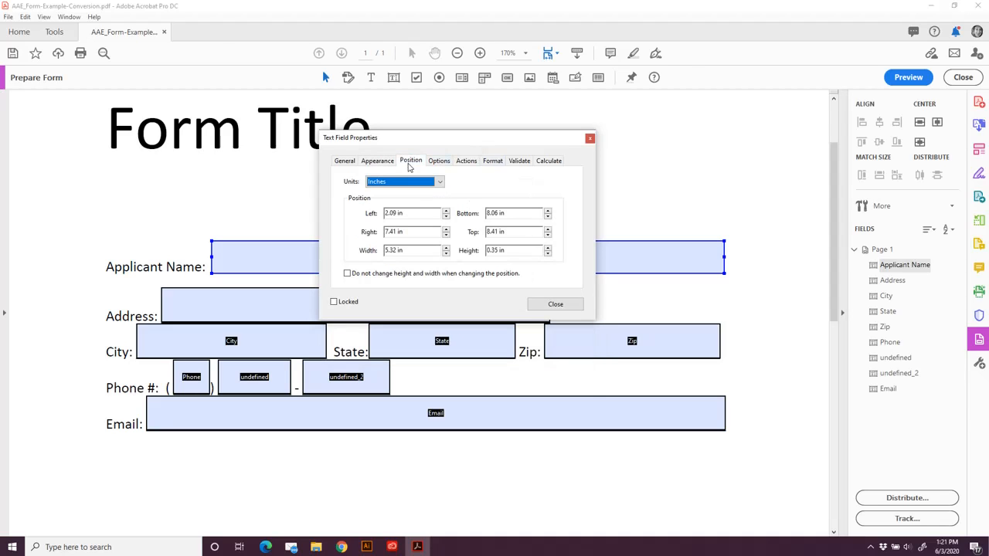
{"action": "left_click", "coordinate": [437, 161]}
{"action": "left_click", "coordinate": [466, 161]}
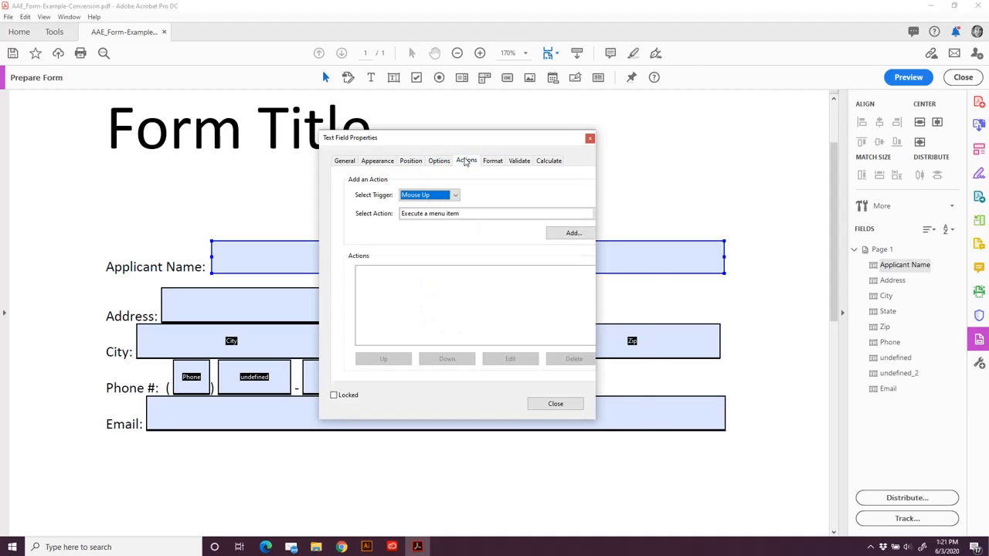
{"action": "left_click", "coordinate": [492, 161]}
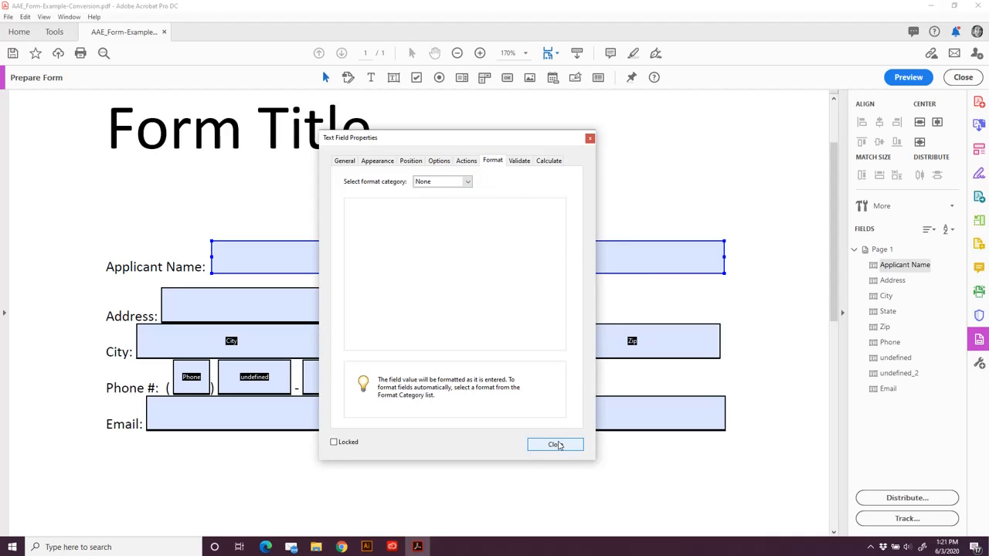
{"action": "left_click", "coordinate": [556, 445]}
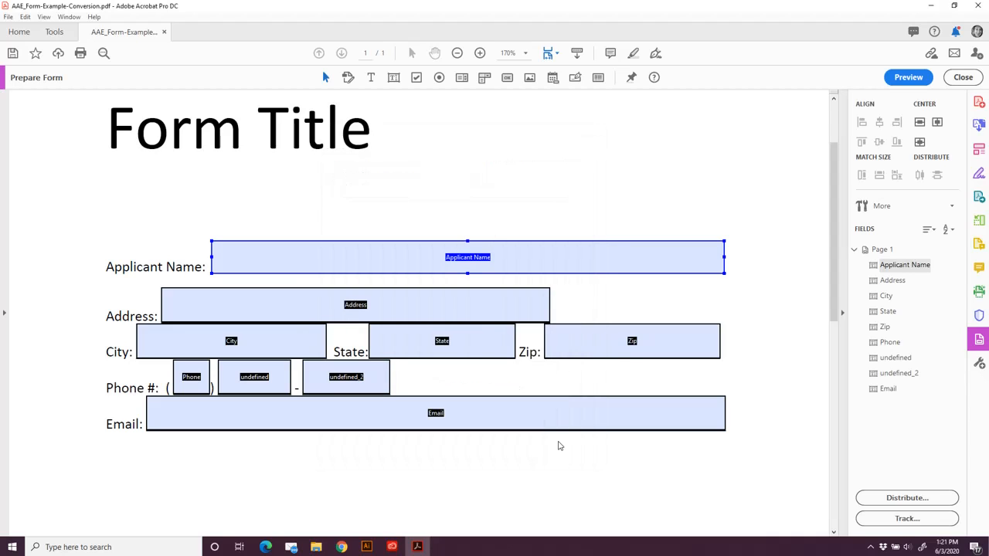
Set the Phone field's format category to Special with the Phone Number option
{"action": "left_click", "coordinate": [194, 301]}
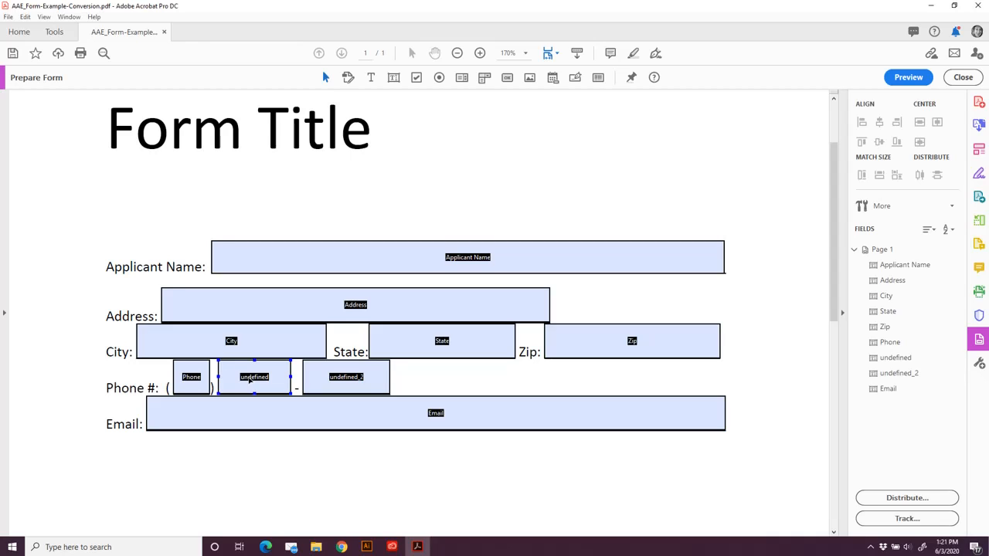
{"action": "left_click", "coordinate": [200, 374]}
{"action": "left_click", "coordinate": [255, 380]}
{"action": "left_click", "coordinate": [344, 384]}
{"action": "double_click", "coordinate": [191, 377]}
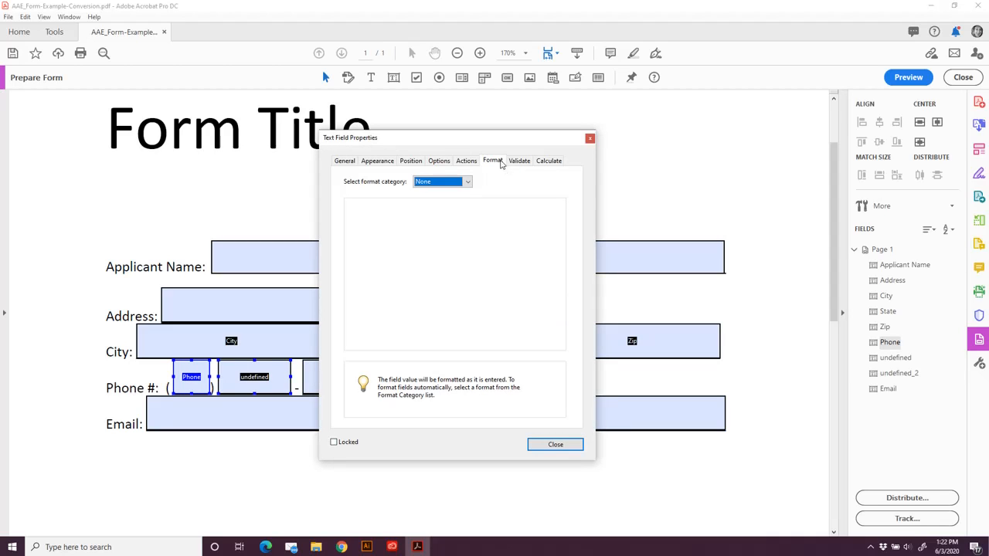
{"action": "left_click", "coordinate": [468, 182]}
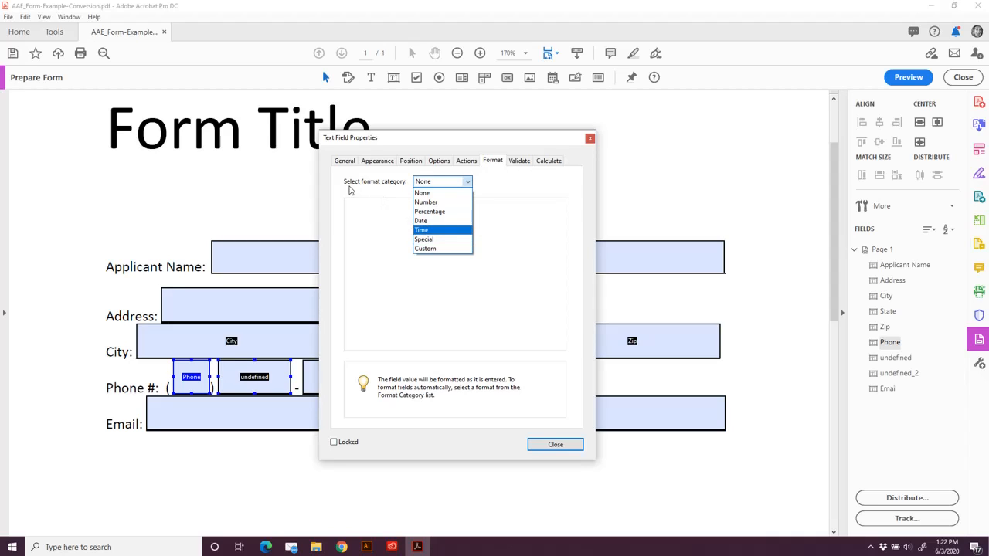
{"action": "left_click", "coordinate": [426, 239]}
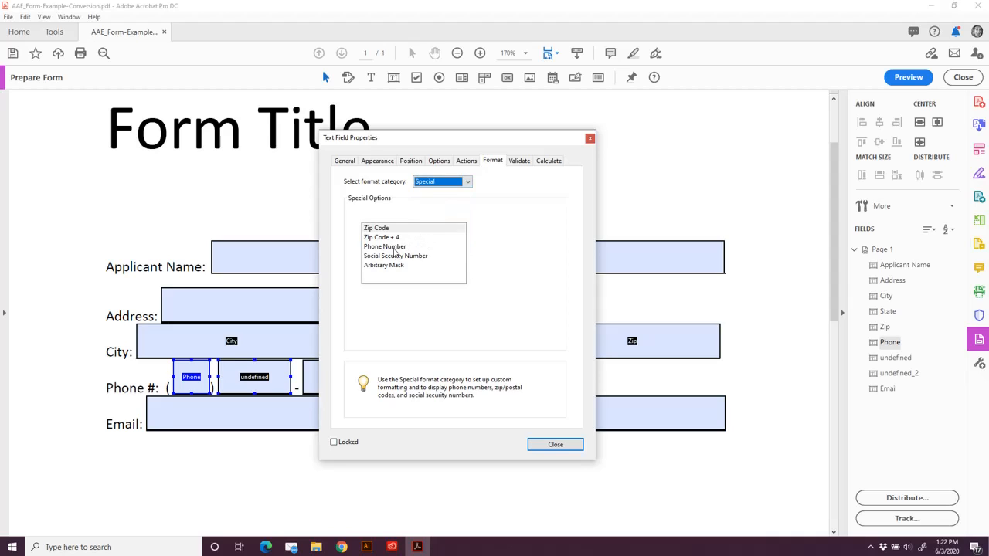
{"action": "left_click", "coordinate": [395, 248]}
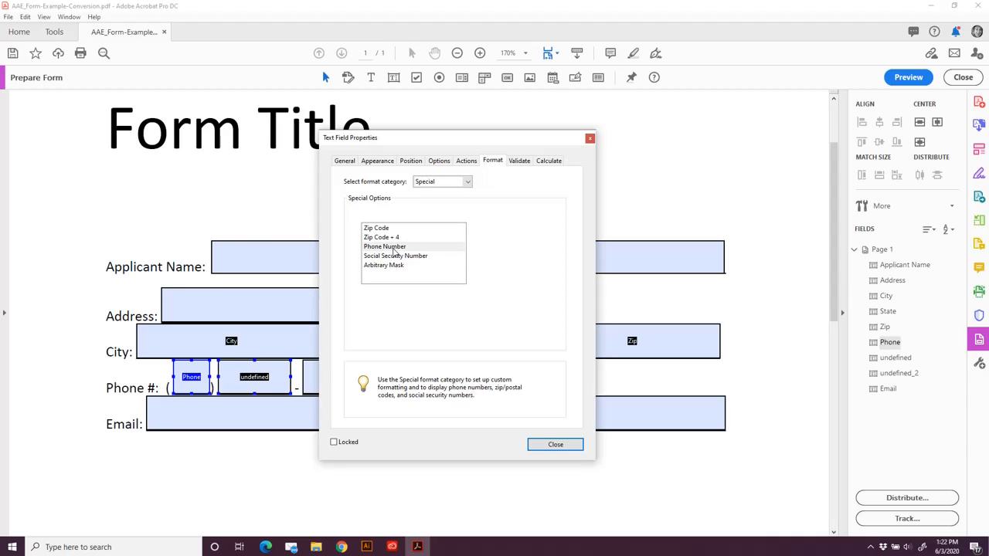
{"action": "left_click", "coordinate": [394, 249]}
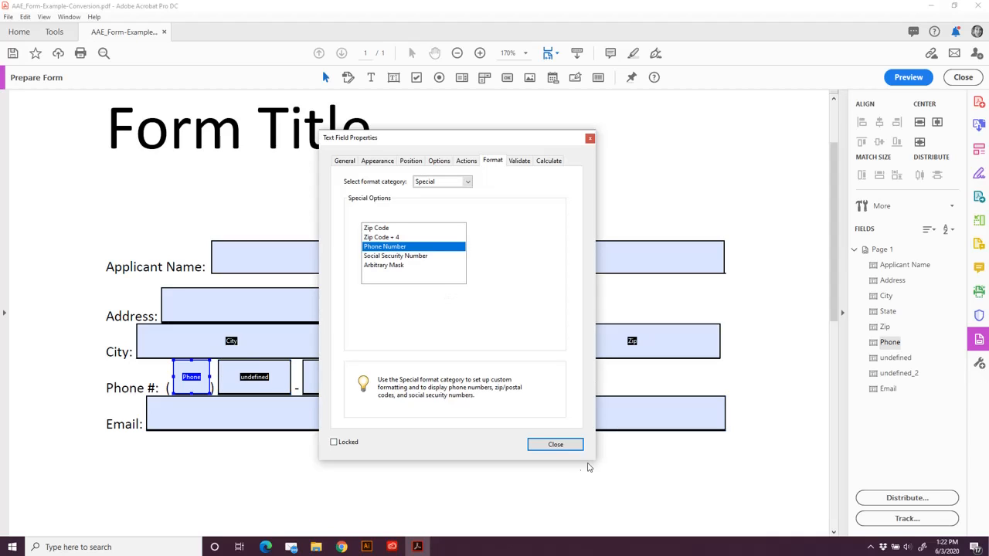
{"action": "left_click", "coordinate": [555, 444]}
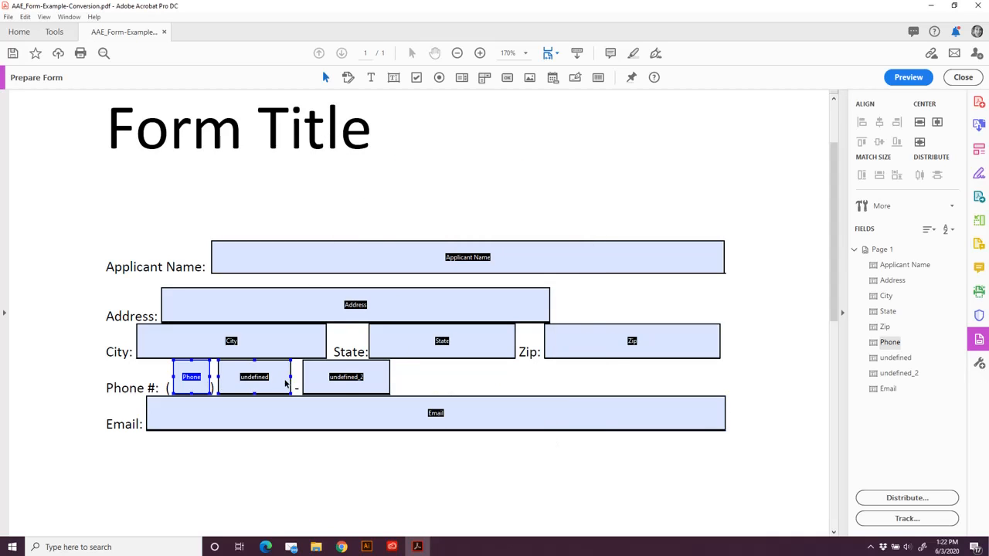
Delete the two extra phone number fields named undefined and undefined_2
{"action": "left_click", "coordinate": [275, 384], "text": "shift"}
{"action": "left_click", "coordinate": [286, 383]}
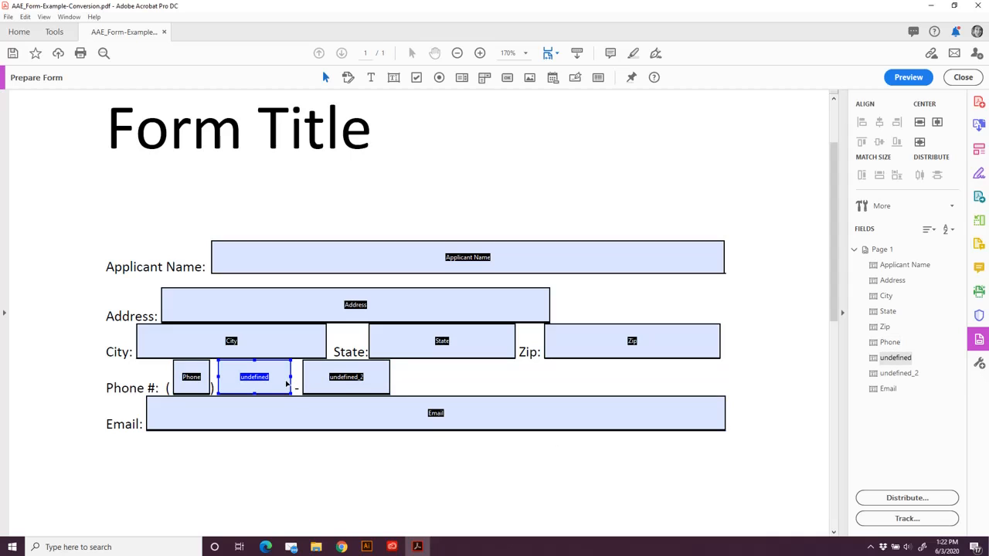
{"action": "key", "text": "Delete"}
{"action": "left_click", "coordinate": [347, 389]}
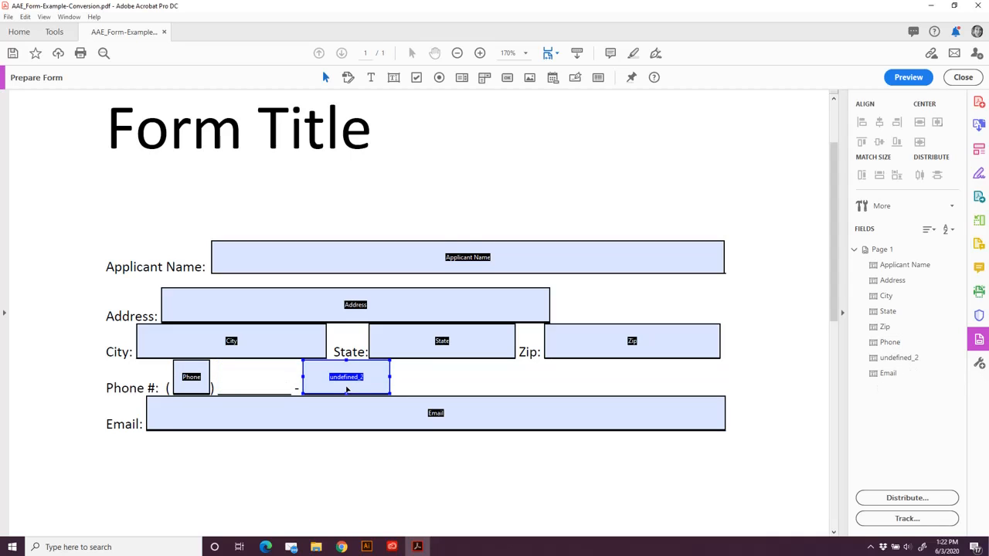
{"action": "key", "text": "Delete"}
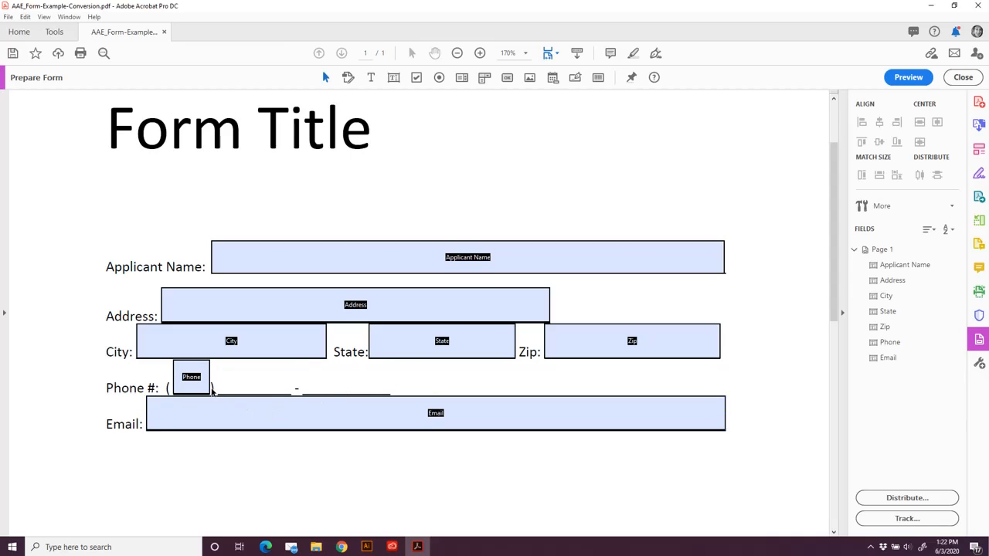
Replace the parentheses, dash and segmented blanks after the Phone # label with one continuous underscore line
{"action": "left_click", "coordinate": [219, 398]}
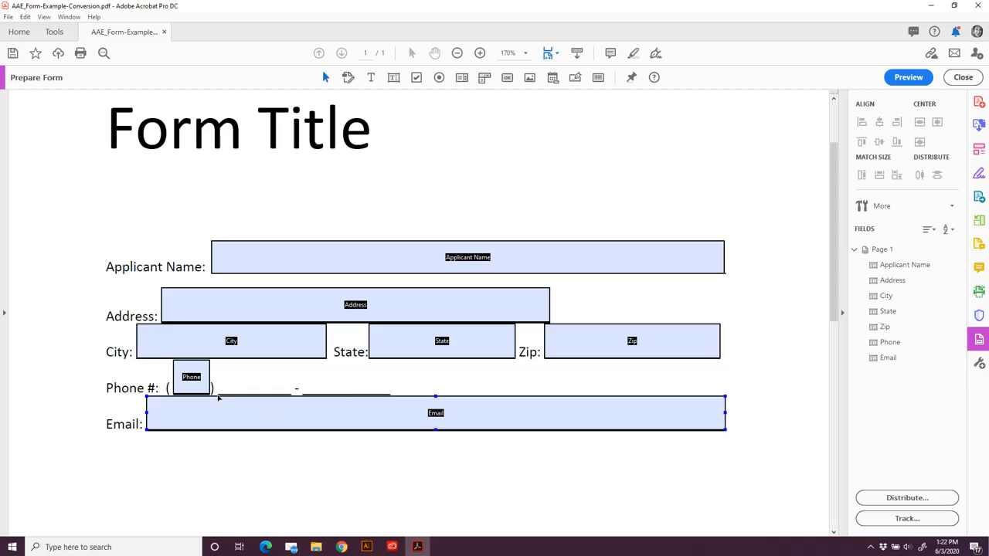
{"action": "left_click", "coordinate": [164, 388]}
{"action": "left_click", "coordinate": [195, 388]}
{"action": "double_click", "coordinate": [229, 392]}
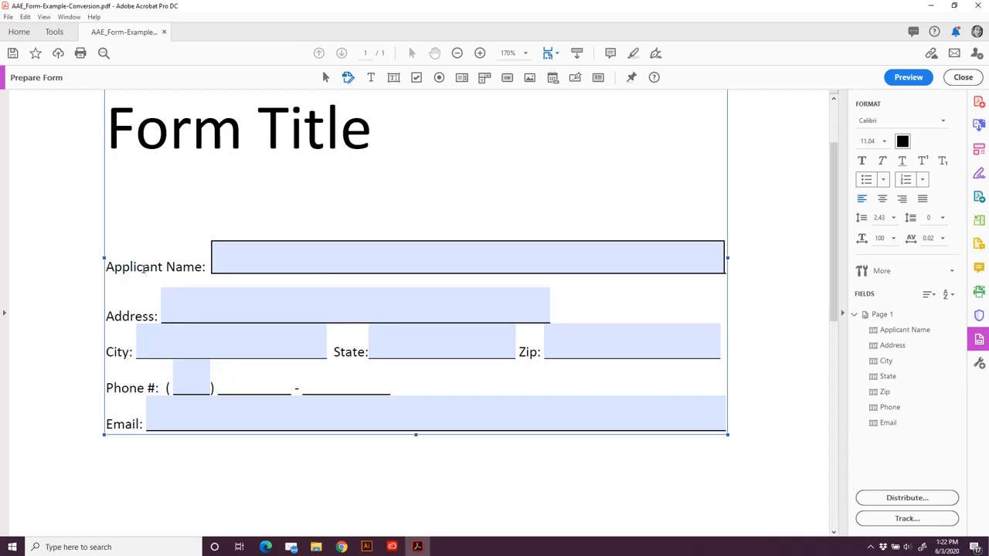
{"action": "left_click_drag", "start_coordinate": [144, 269], "coordinate": [152, 268]}
{"action": "left_click", "coordinate": [223, 387]}
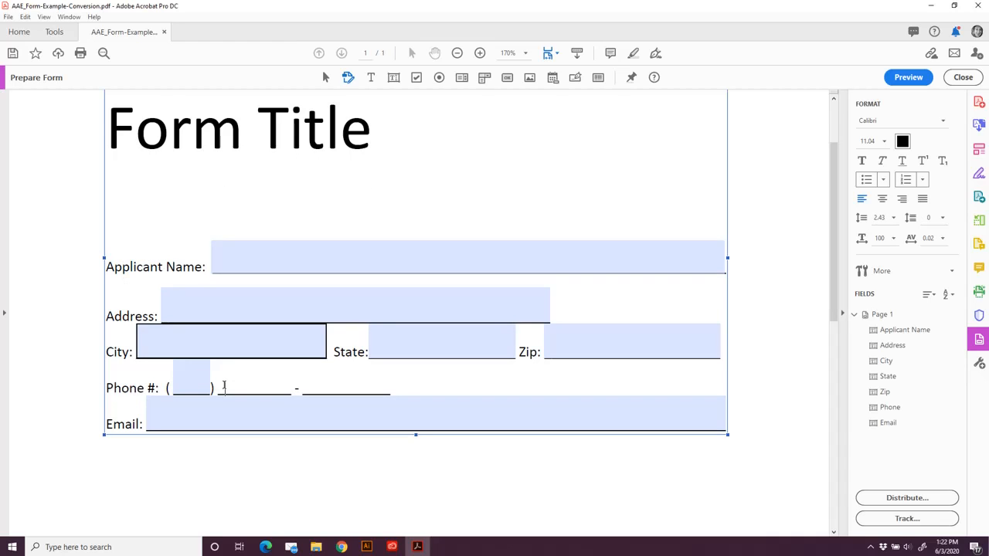
{"action": "left_click_drag", "start_coordinate": [395, 389], "coordinate": [369, 384]}
{"action": "left_click", "coordinate": [395, 388]}
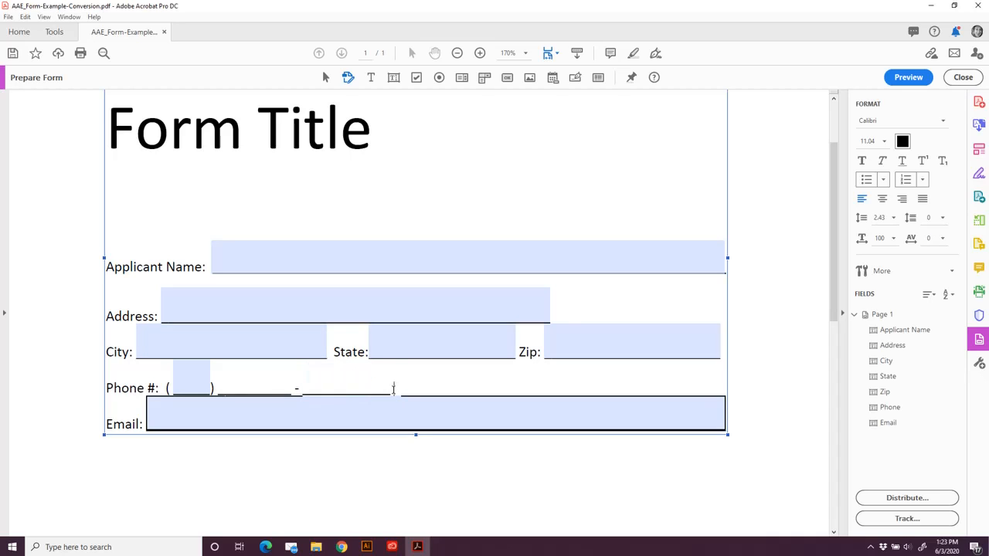
{"action": "key", "text": "BackSpace"}
{"action": "key", "text": "BackSpace"}
{"action": "key", "text": "BackSpace"}
{"action": "key", "text": "BackSpace"}
{"action": "key", "text": "BackSpace"}
{"action": "key", "text": "BackSpace"}
{"action": "key", "text": "BackSpace"}
{"action": "key", "text": "BackSpace"}
{"action": "key", "text": "BackSpace"}
{"action": "key", "text": "BackSpace"}
{"action": "key", "text": "BackSpace"}
{"action": "key", "text": "BackSpace"}
{"action": "key", "text": "BackSpace"}
{"action": "key", "text": "BackSpace"}
{"action": "key", "text": "BackSpace"}
{"action": "key", "text": "BackSpace"}
{"action": "key", "text": "BackSpace"}
{"action": "key", "text": "BackSpace"}
{"action": "key", "text": "BackSpace"}
{"action": "key", "text": "BackSpace"}
{"action": "key", "text": "BackSpace"}
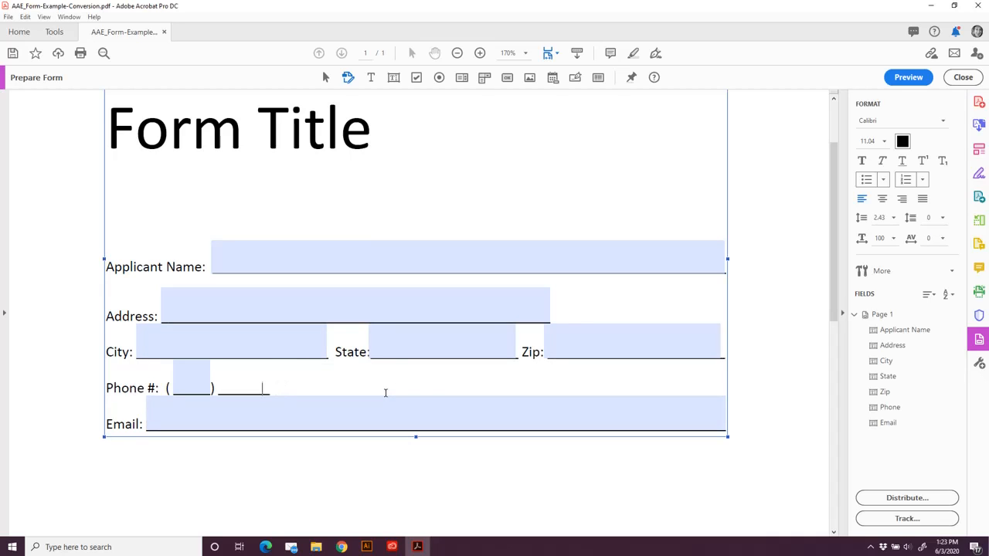
{"action": "key", "text": "BackSpace"}
{"action": "key", "text": "BackSpace"}
{"action": "key", "text": "BackSpace"}
{"action": "key", "text": "BackSpace"}
{"action": "key", "text": "BackSpace"}
{"action": "key", "text": "BackSpace"}
{"action": "key", "text": "BackSpace"}
{"action": "key", "text": "BackSpace"}
{"action": "key", "text": "BackSpace"}
{"action": "key", "text": "BackSpace"}
{"action": "type", "text": "______________"}
{"action": "key", "text": "BackSpace"}
{"action": "key", "text": "BackSpace"}
Widen the Phone field so it spans the full underscore line after the Phone # label
{"action": "left_click", "coordinate": [196, 382]}
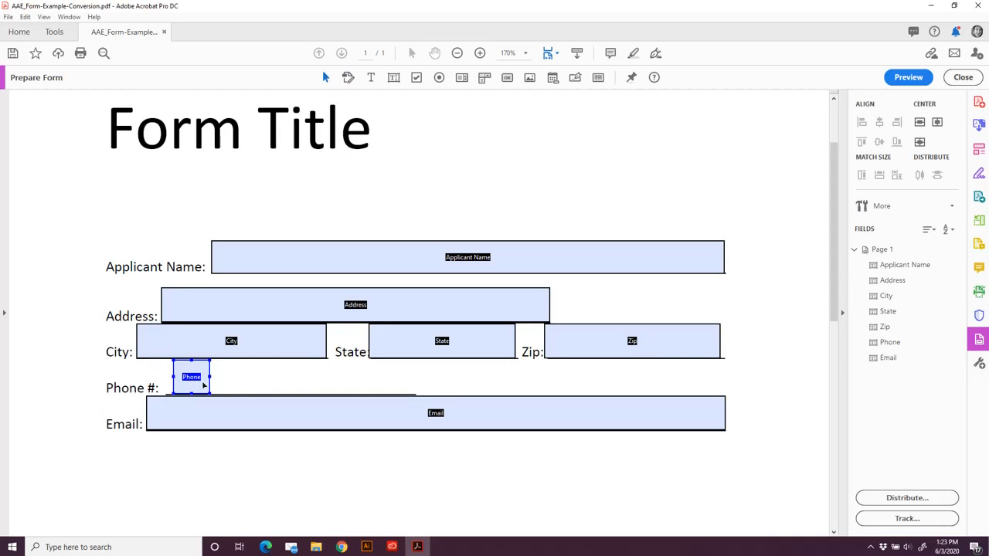
{"action": "left_click_drag", "start_coordinate": [209, 376], "coordinate": [415, 388]}
{"action": "left_click_drag", "start_coordinate": [173, 376], "coordinate": [167, 376]}
Reselect Phone Number as the Special format option in the Phone field's properties
{"action": "double_click", "coordinate": [250, 377]}
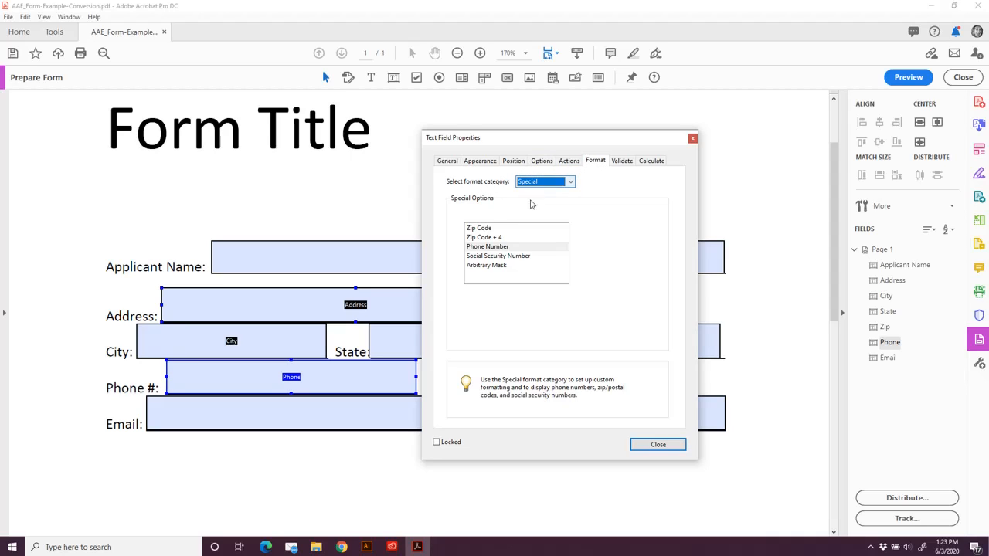
{"action": "left_click", "coordinate": [494, 247]}
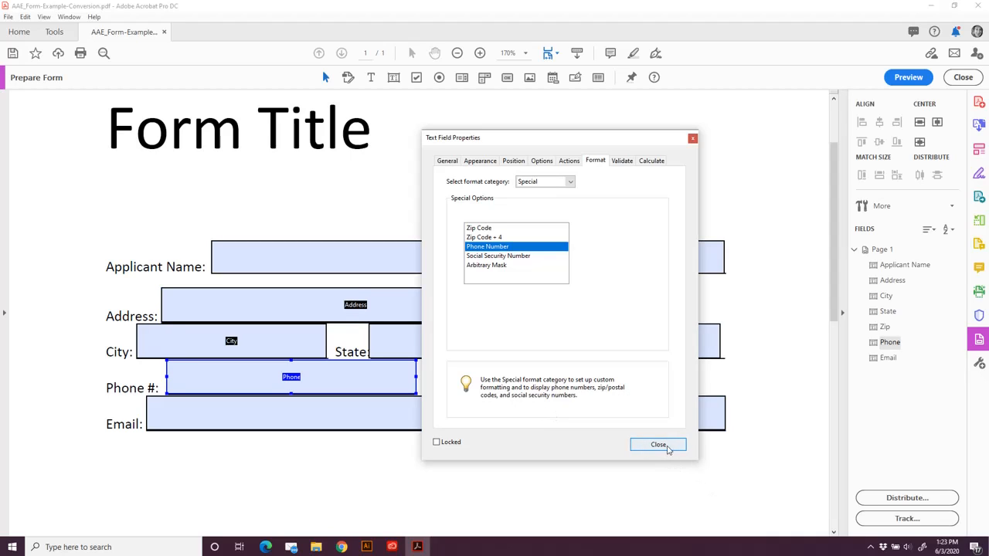
{"action": "left_click", "coordinate": [668, 446]}
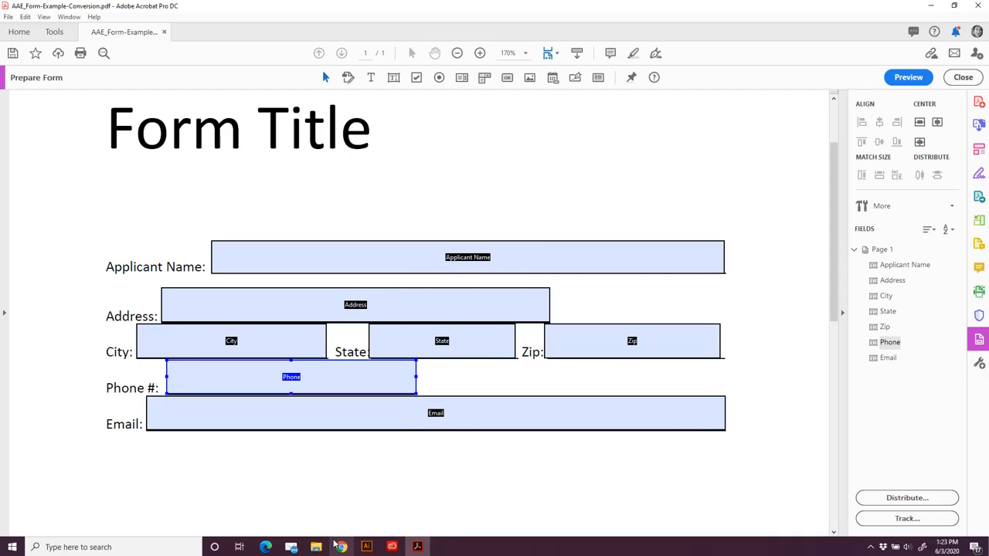
{"action": "left_click", "coordinate": [378, 492]}
Save the form as AAE_Form-Example-Conversion in PDF format in the 00_PROJECT QUEUE folder
{"action": "scroll", "coordinate": [387, 465], "scroll_direction": "down", "scroll_amount": 3}
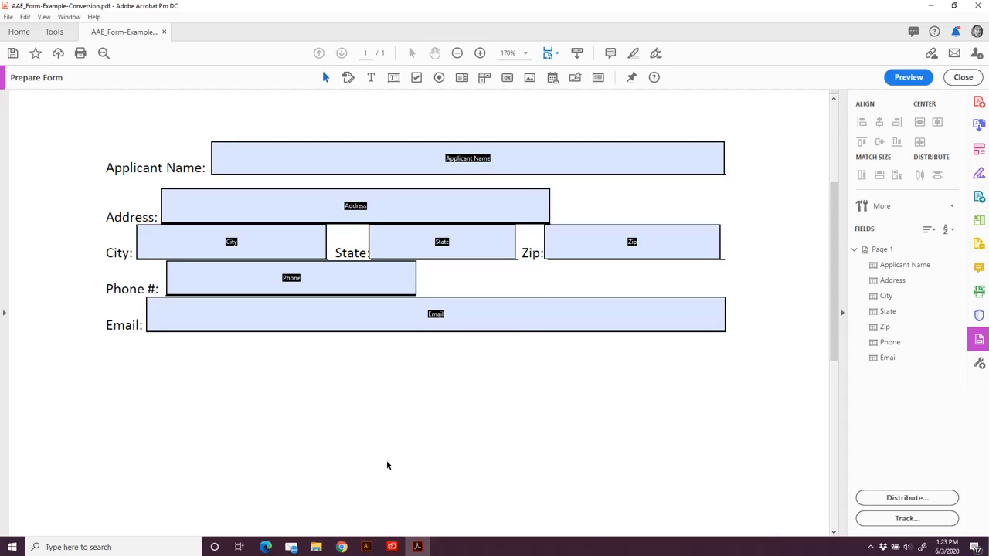
{"action": "scroll", "coordinate": [388, 465], "scroll_direction": "up", "scroll_amount": 4}
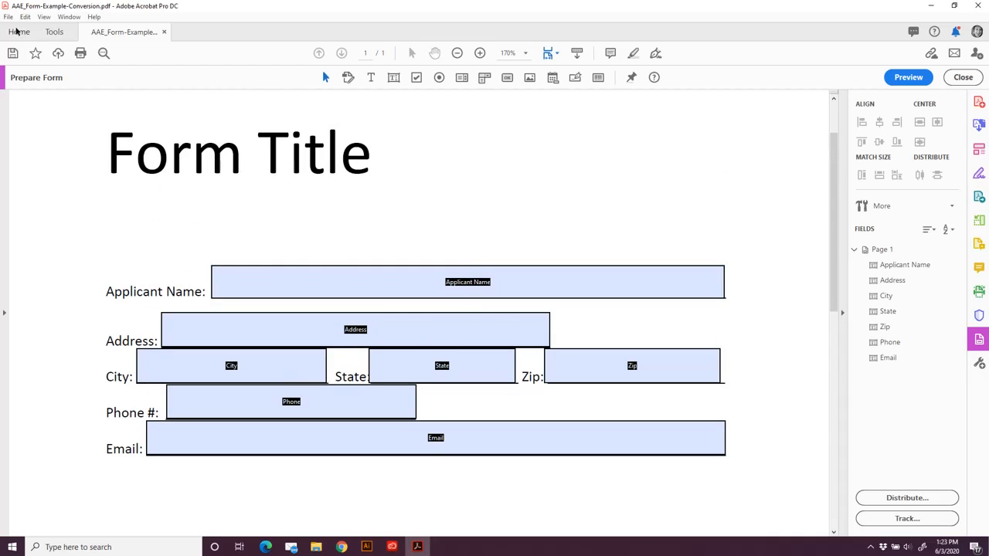
{"action": "left_click", "coordinate": [8, 17]}
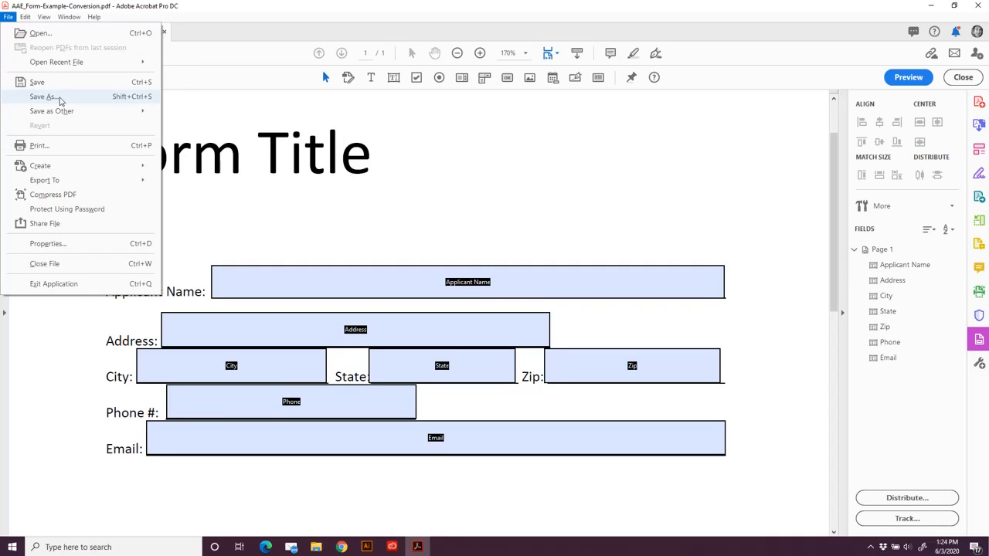
{"action": "left_click", "coordinate": [43, 96]}
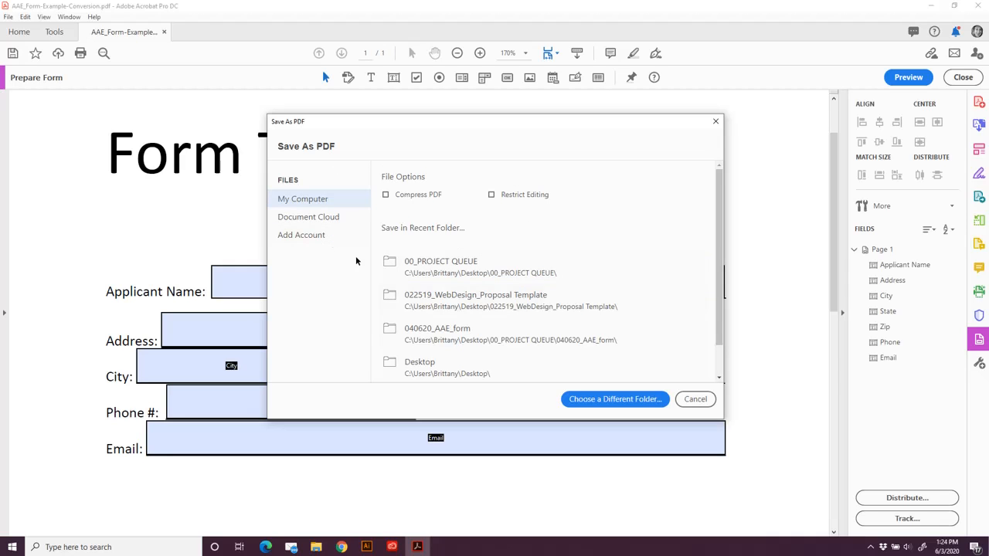
{"action": "left_click", "coordinate": [627, 400]}
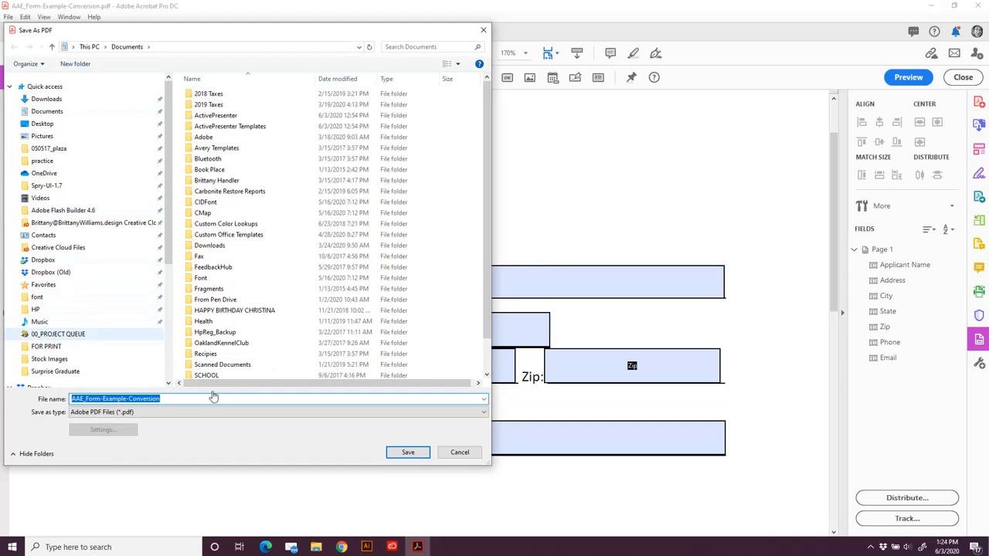
{"action": "left_click", "coordinate": [27, 332]}
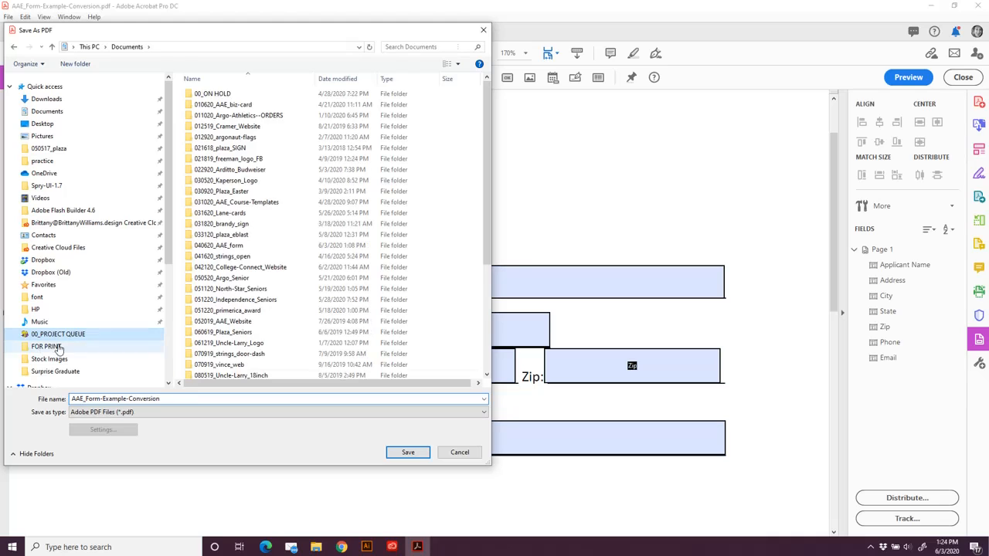
{"action": "left_click", "coordinate": [408, 453]}
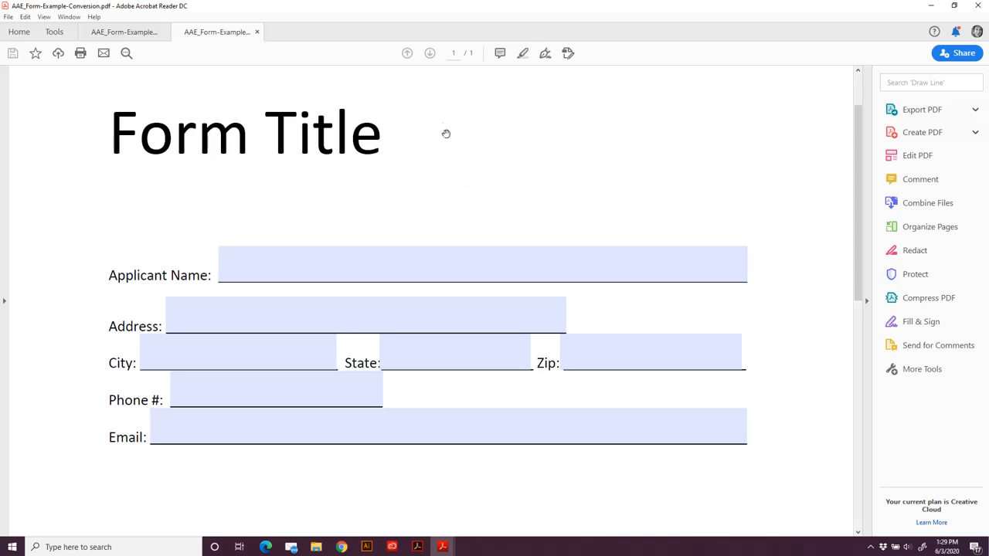
In Acrobat Reader, append "Design" to the Applicant Name entry in the filled copy of the form
{"action": "left_click", "coordinate": [113, 32]}
{"action": "scroll", "coordinate": [457, 241], "scroll_direction": "down", "scroll_amount": 3}
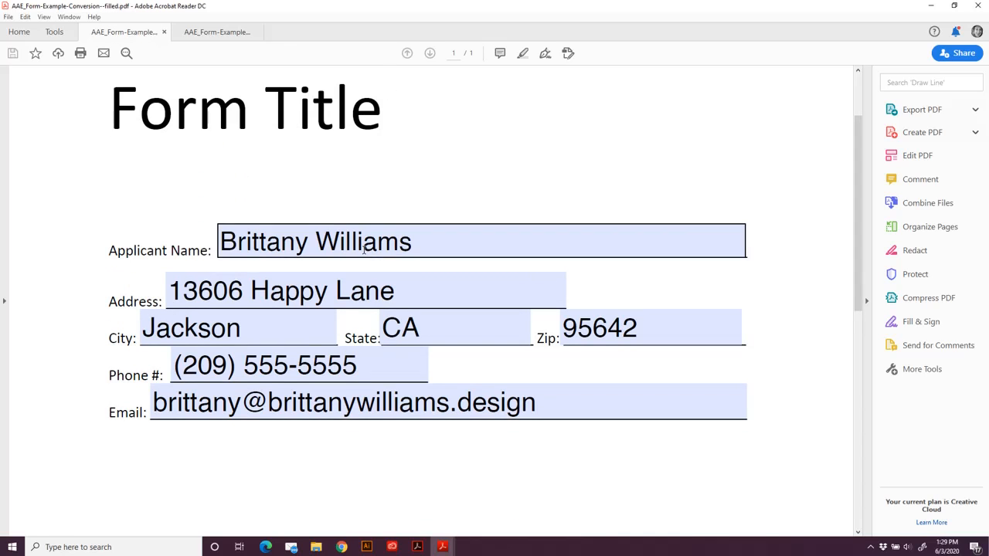
{"action": "left_click", "coordinate": [364, 247]}
{"action": "left_click", "coordinate": [448, 243]}
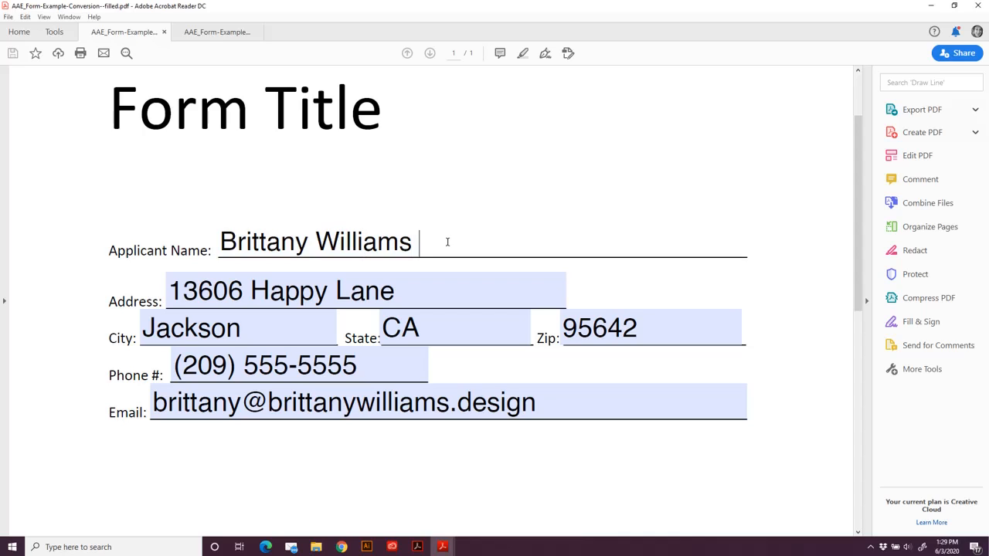
{"action": "type", "text": "Design"}
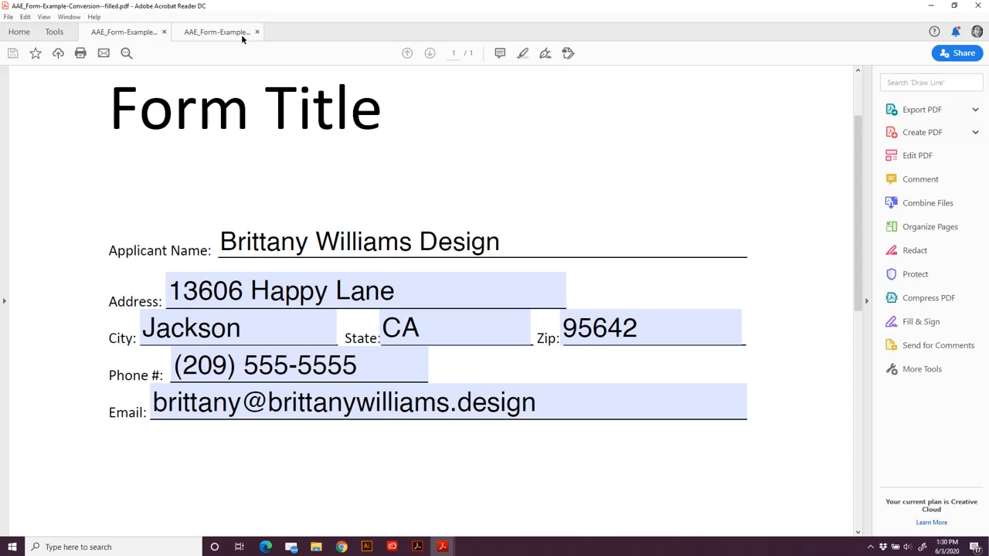
Compare the blank form with the filled copy and inspect the blank form's Applicant Name field
{"action": "left_click", "coordinate": [214, 32]}
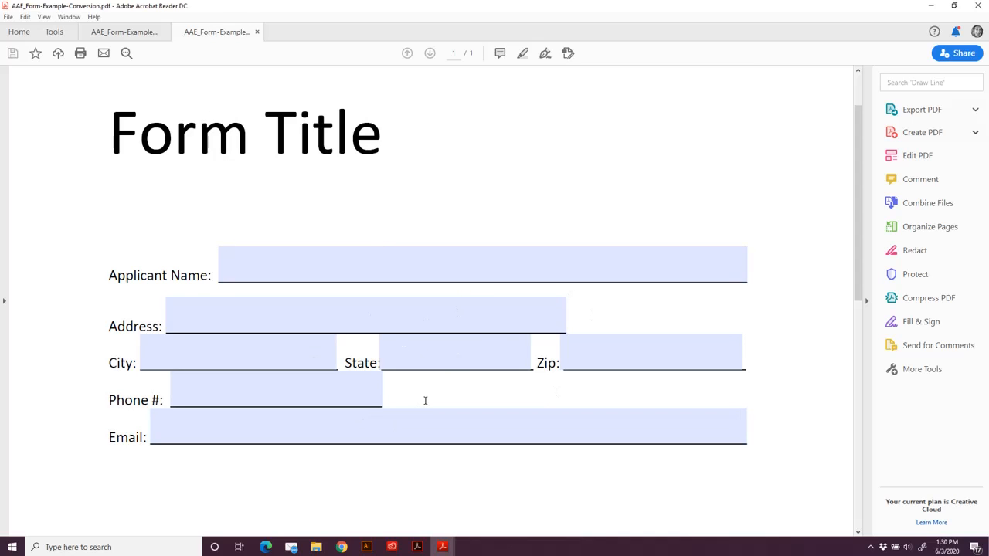
{"action": "left_click", "coordinate": [102, 33]}
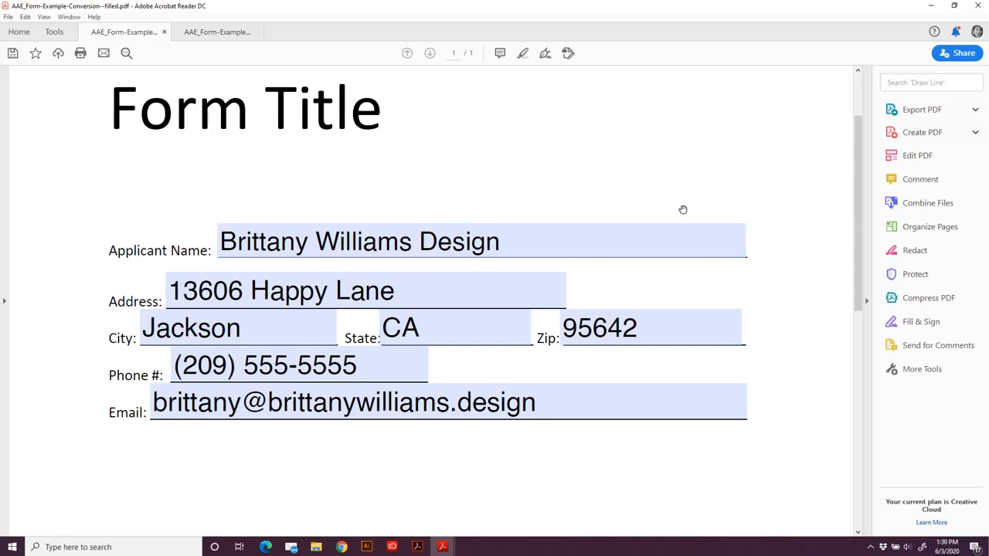
{"action": "left_click", "coordinate": [210, 32]}
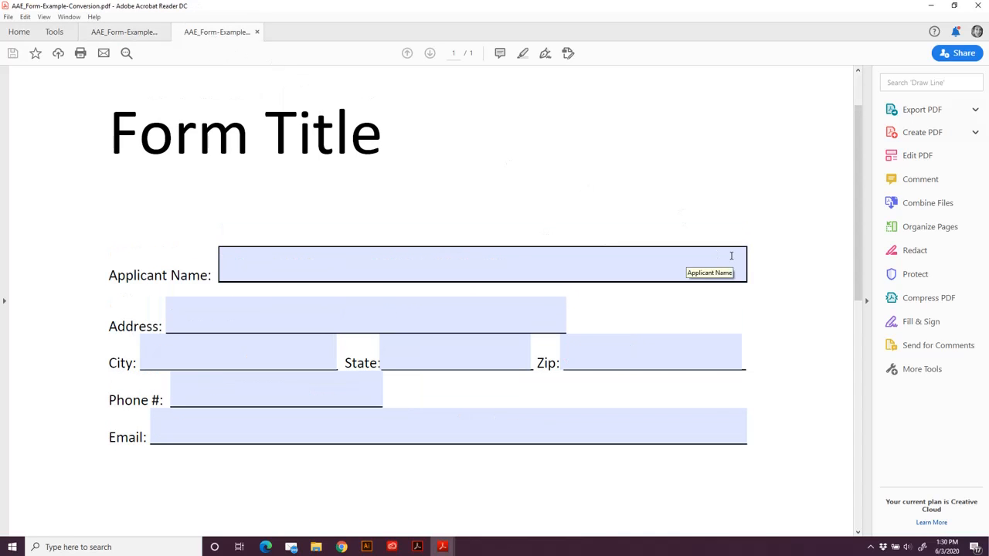
{"action": "left_click", "coordinate": [147, 33]}
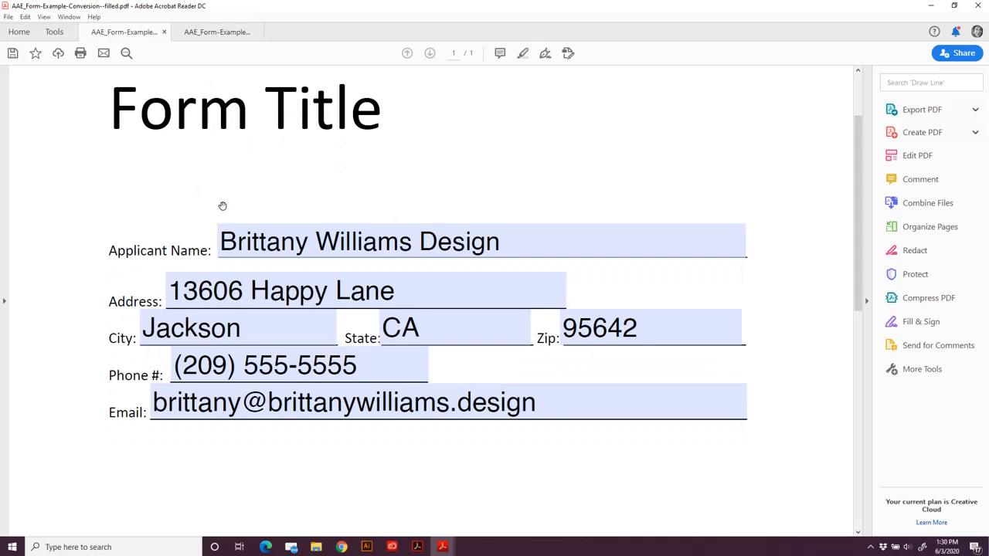
{"action": "left_click", "coordinate": [210, 32]}
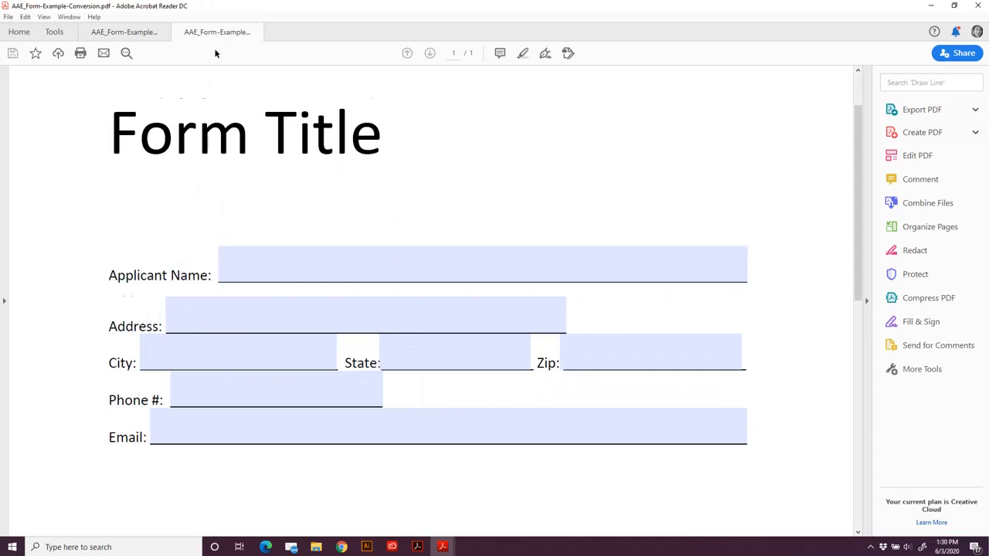
{"action": "left_click", "coordinate": [445, 261]}
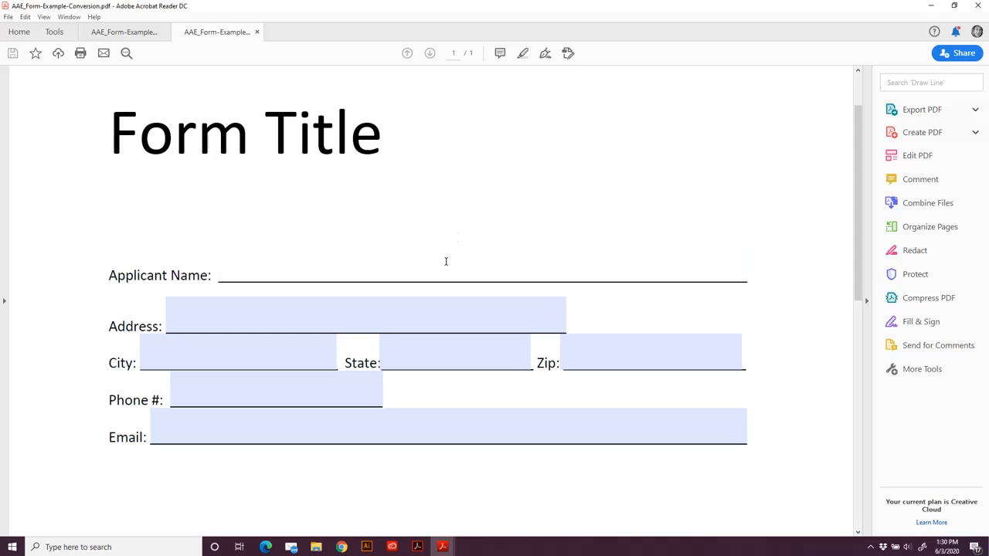
{"action": "left_click", "coordinate": [494, 195]}
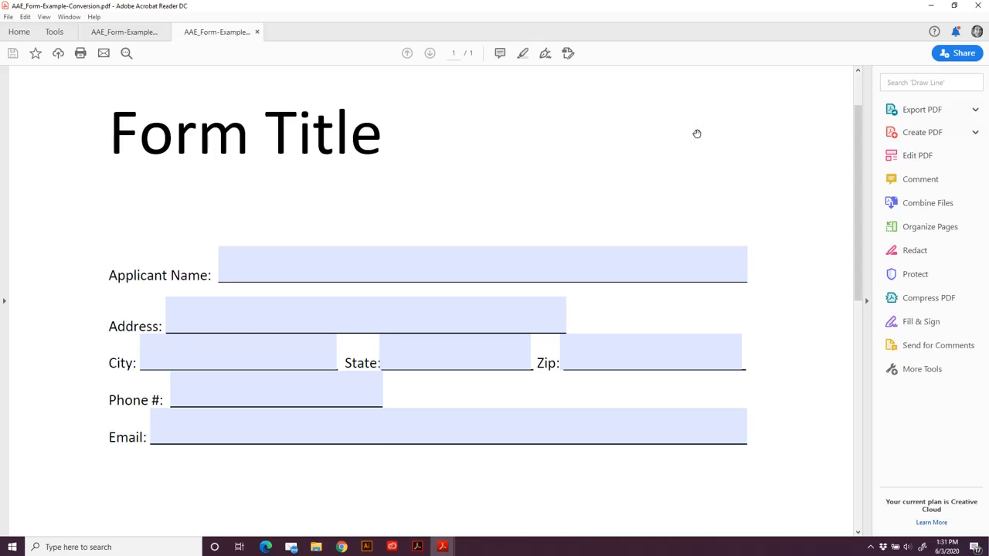